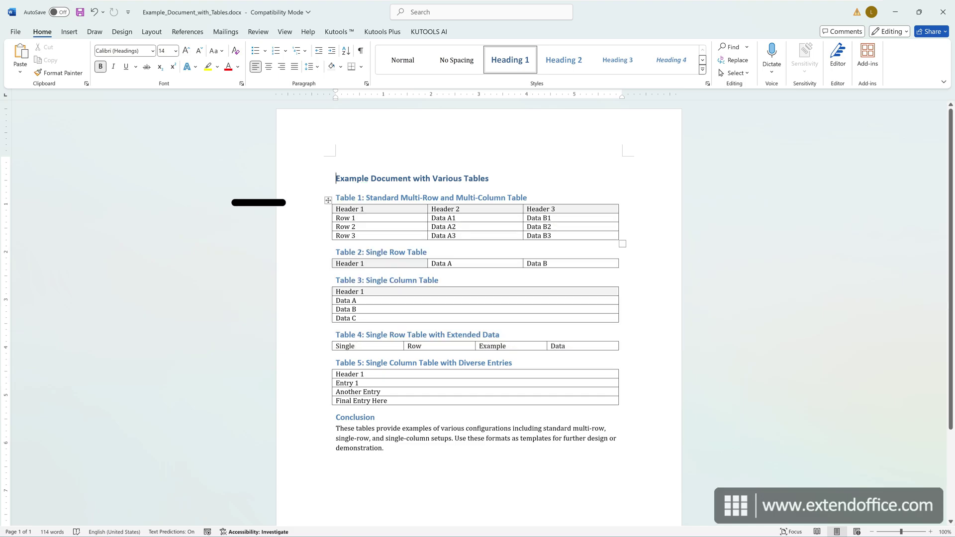
Step: Select and deselect Table 1, then open the VBA editor with Alt+F11
click(328, 202)
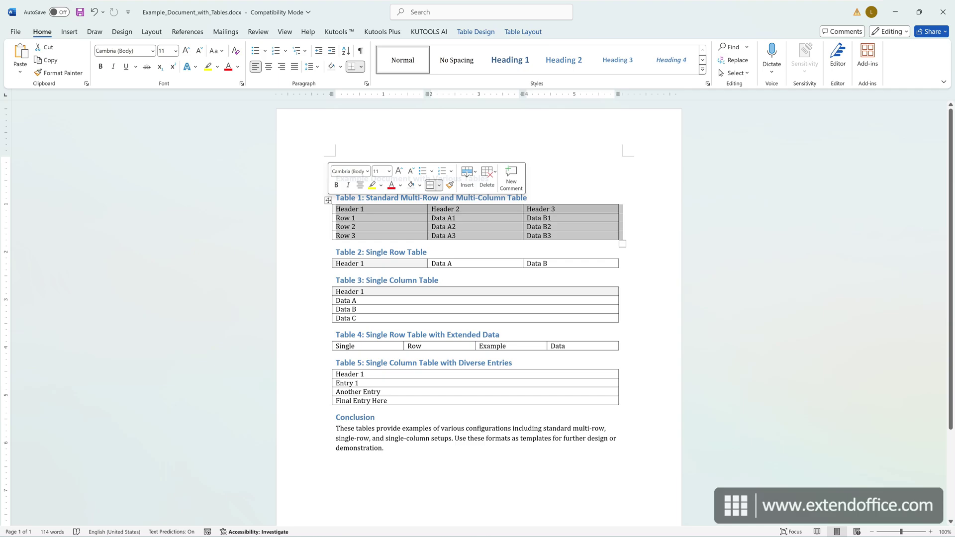
key(Up)
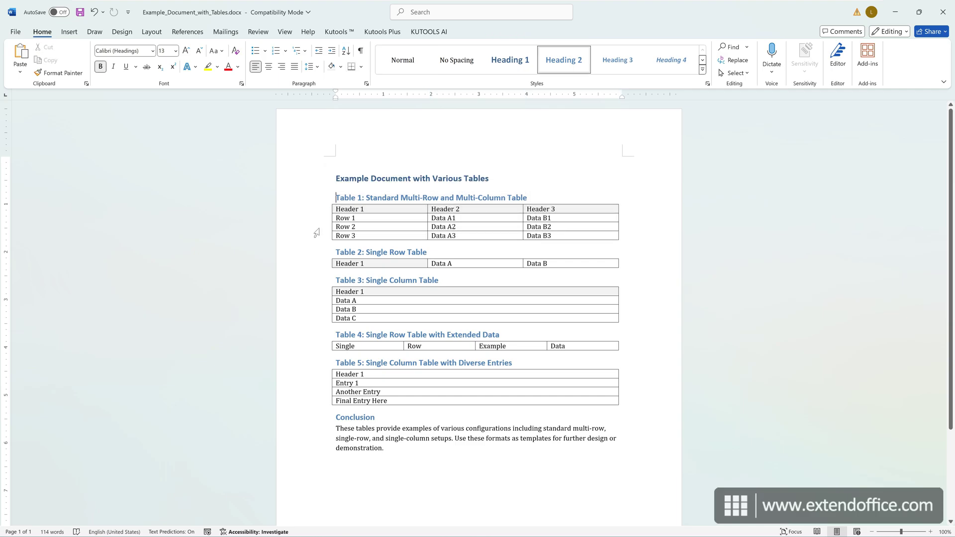
key(alt+F11)
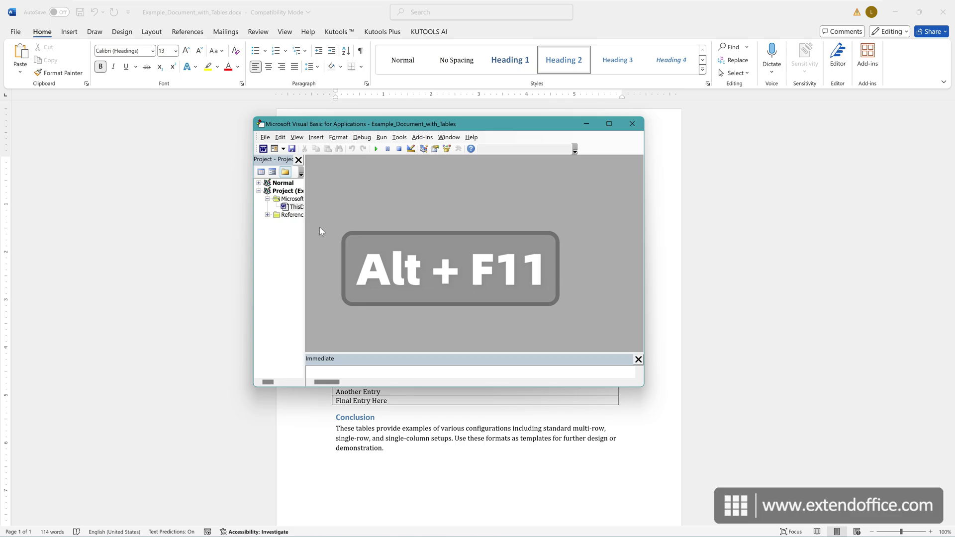
Step: Paste the selecttables macro into a new module, run it, and close the VBA editor
click(316, 137)
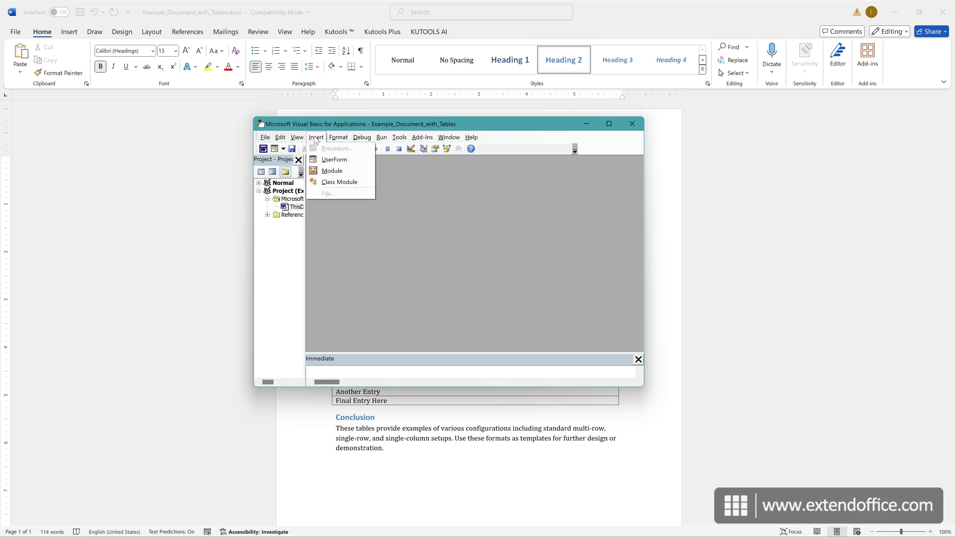
click(339, 172)
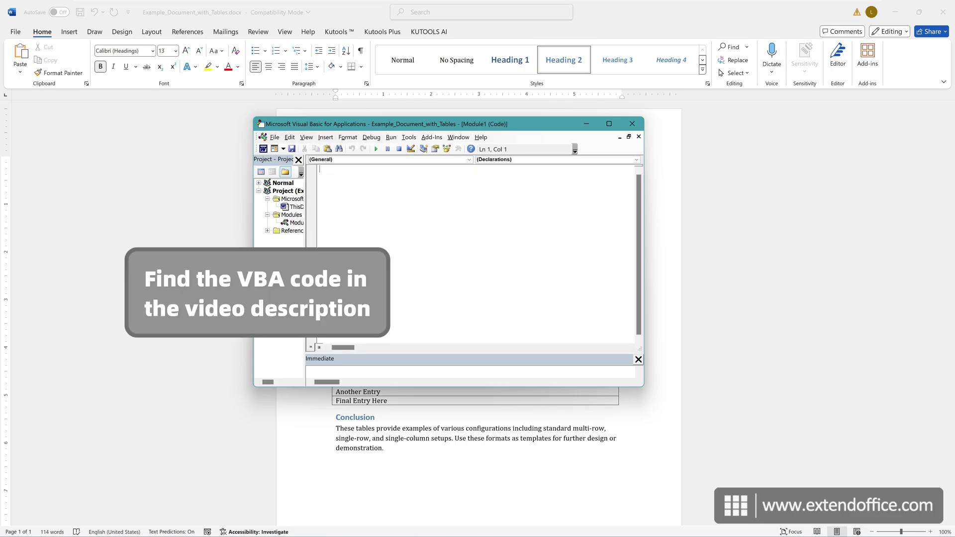
text(Sub selecttables() Dim mytable As Table  For Each mytable In ActiveDocument.Tables mytable.Range.Editors.Add wdEditorEveryone Next ActiveDocument.SelectAllEditableRanges (wdEditorEveryone) ActiveDocument.DeleteAllEditableRanges (wdEditorEveryone) End Sub)
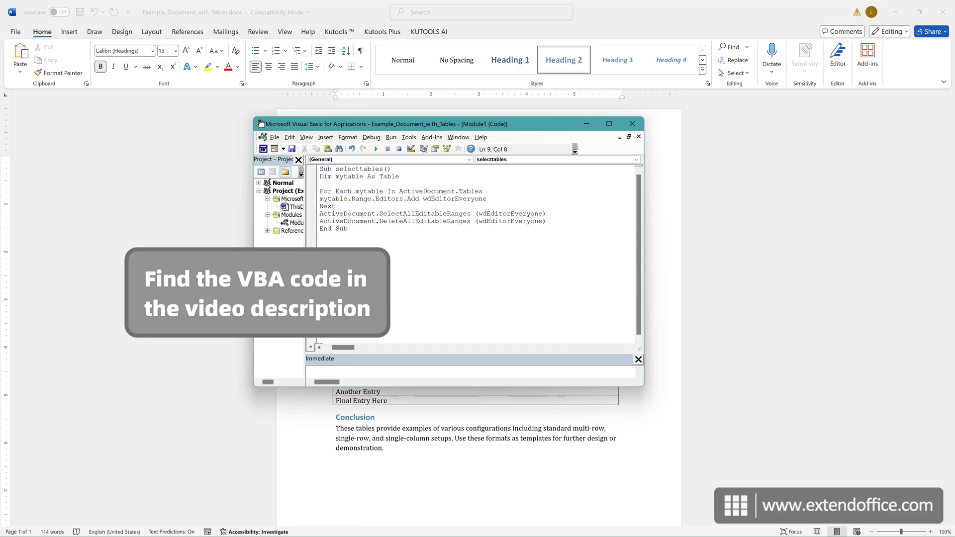
click(377, 149)
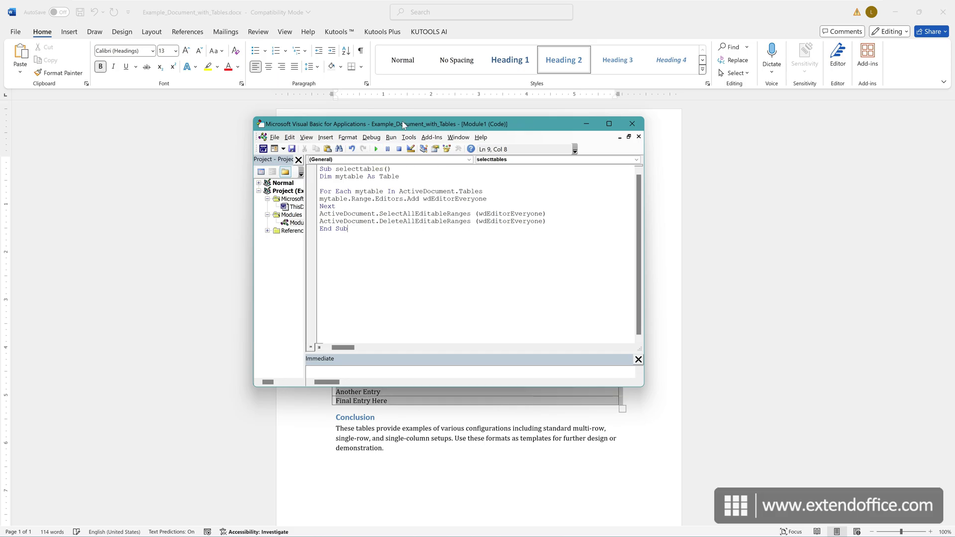
click(631, 123)
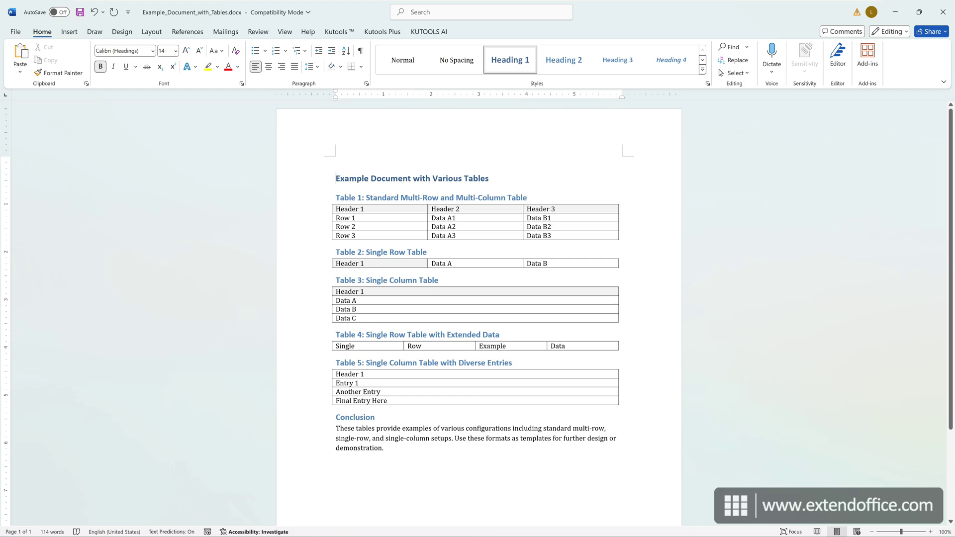
drag(332, 317, 332, 203)
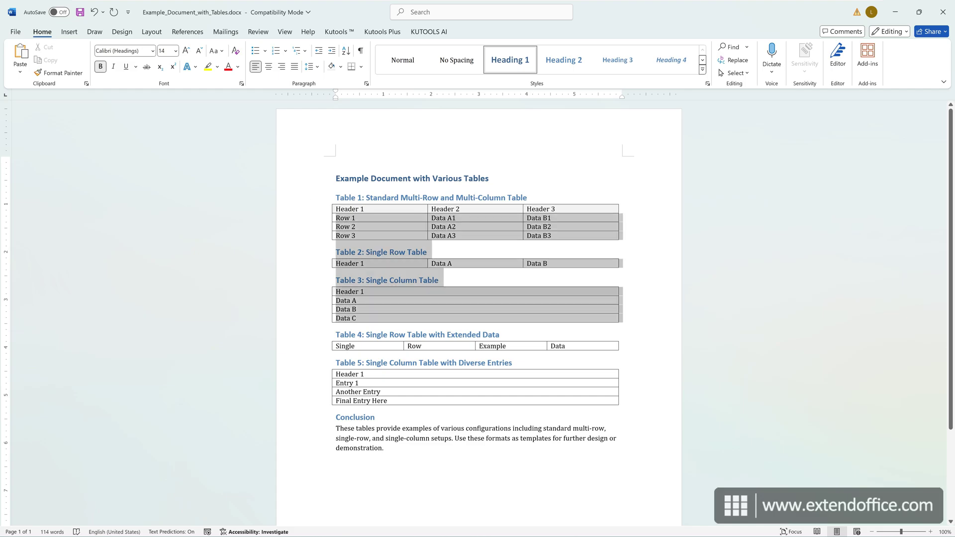
click(488, 181)
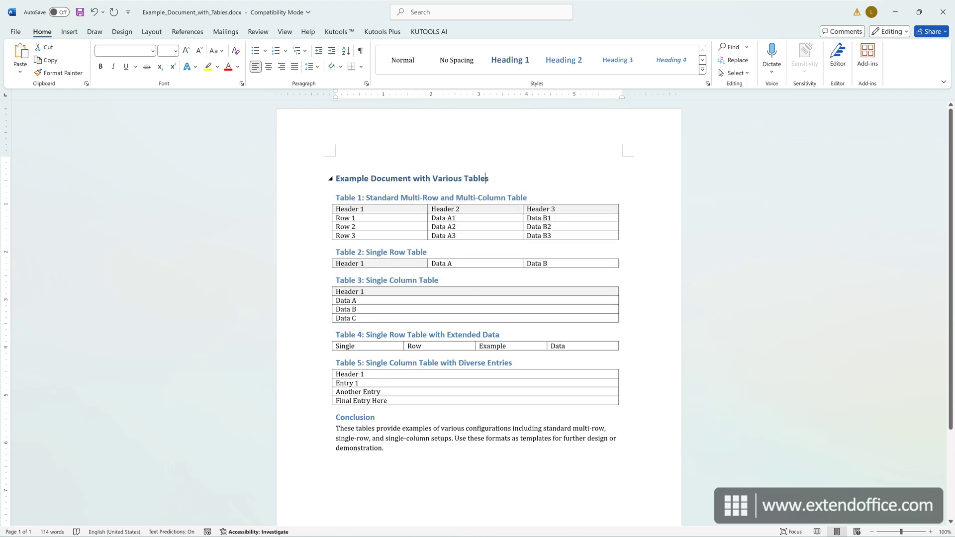
Step: Select all five tables with Kutools Tables > Select Tables and dismiss the confirmation
click(344, 34)
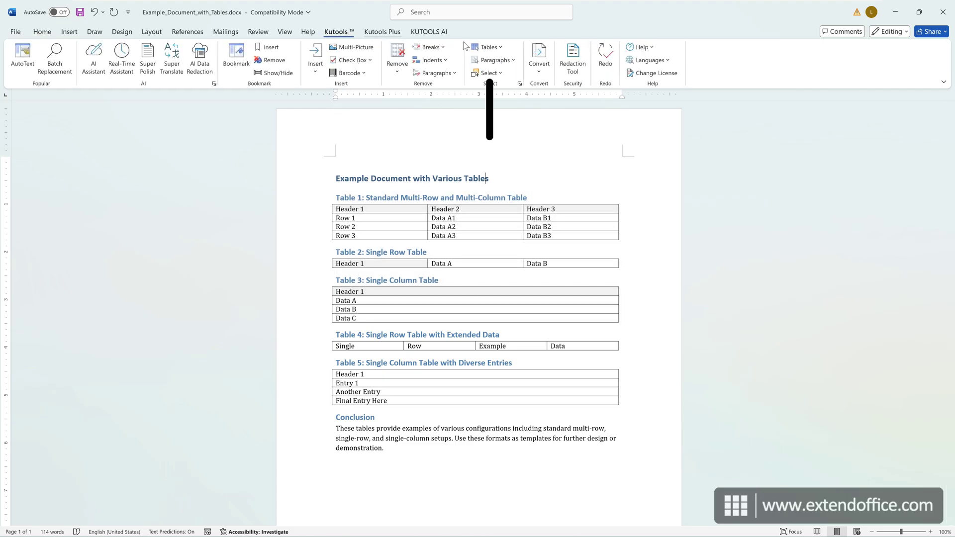
click(493, 48)
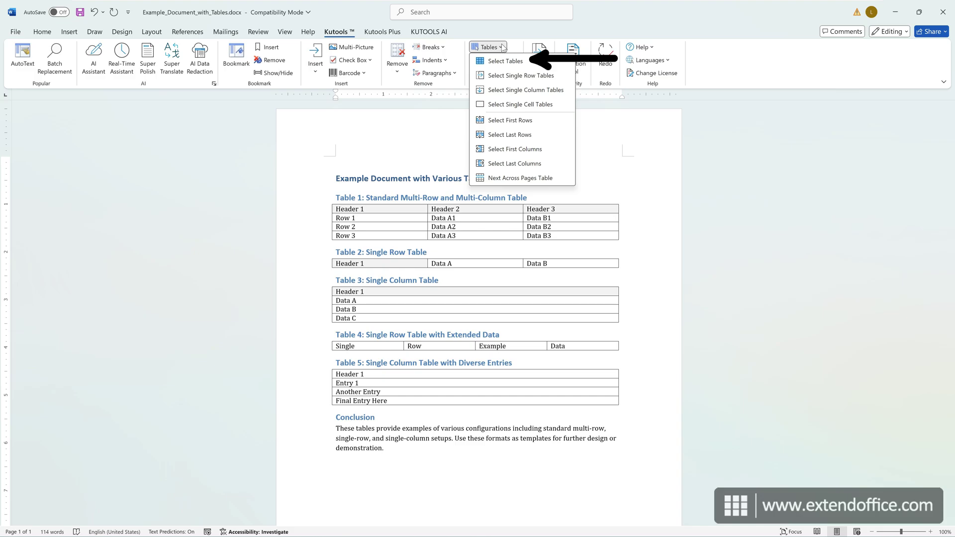
click(505, 60)
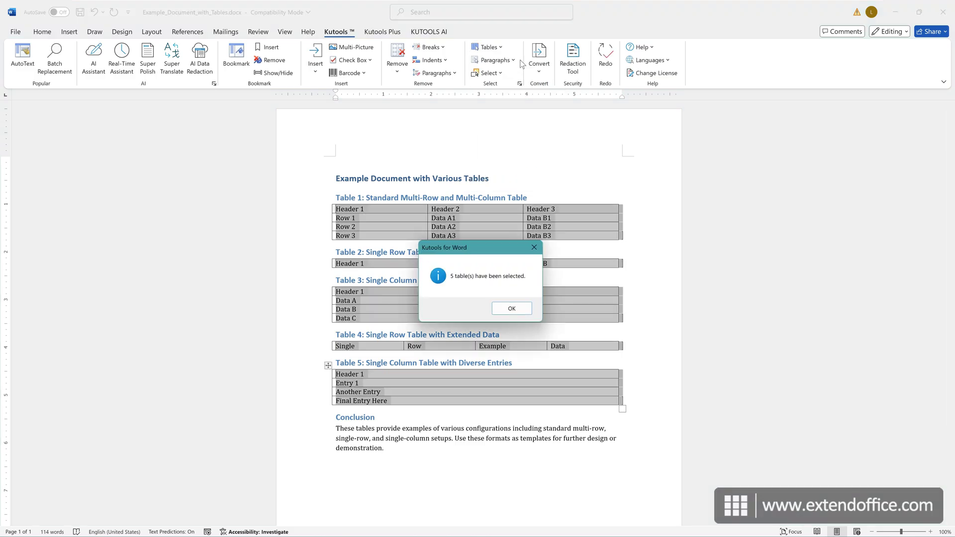
click(528, 309)
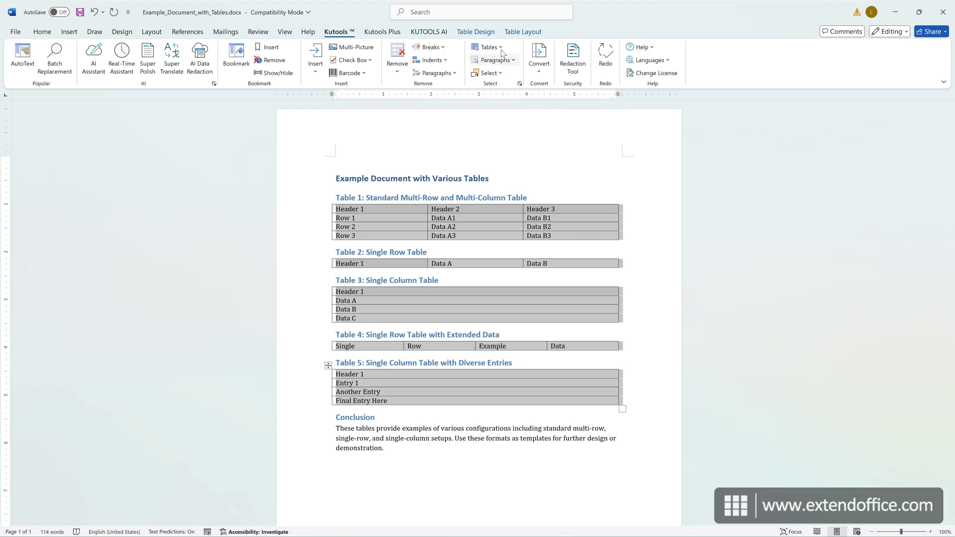
Step: Reopen the Kutools Tables dropdown to list its table-selection options
click(492, 47)
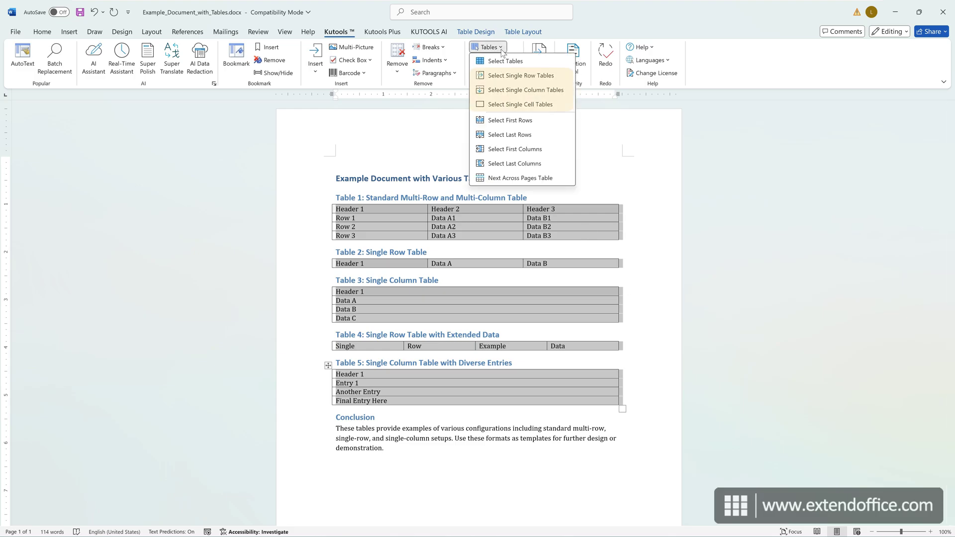